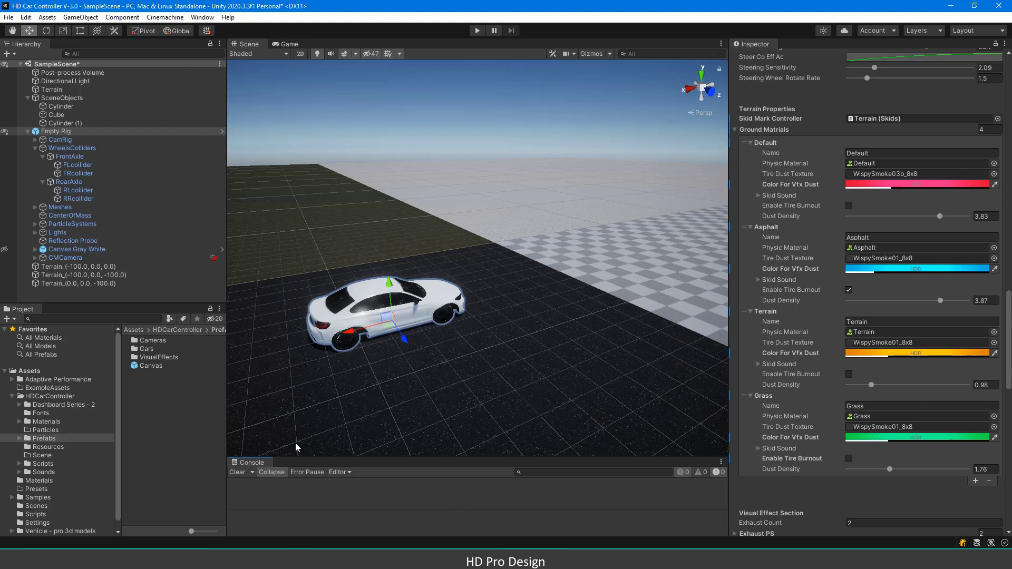
- Select FrontAxle and RearAxle, then review the four wheel colliders with FL, FR, RL, RR tire and brake meshes
click(85, 157)
ctrl+click(72, 181)
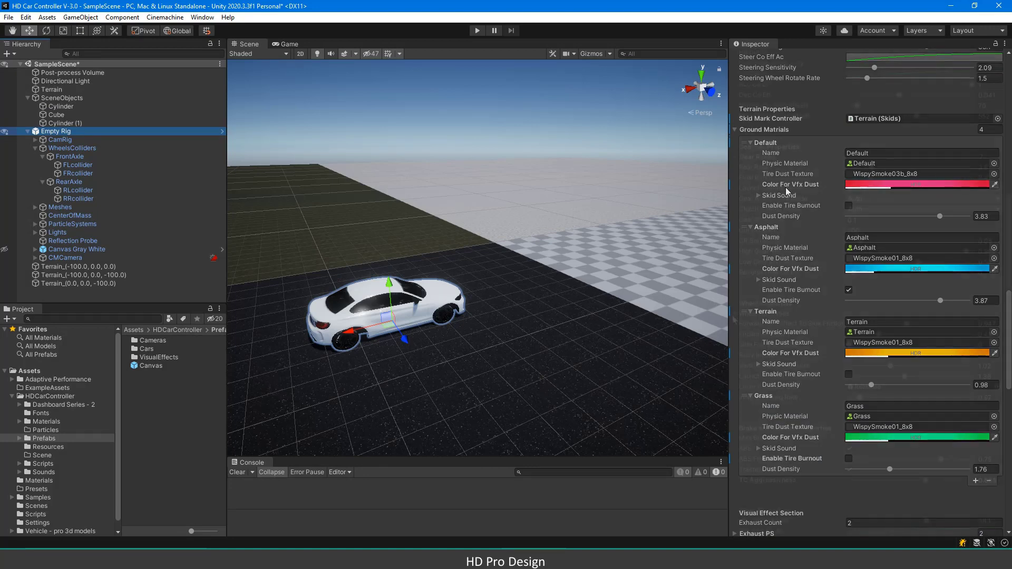
scroll(785, 188, up, 15)
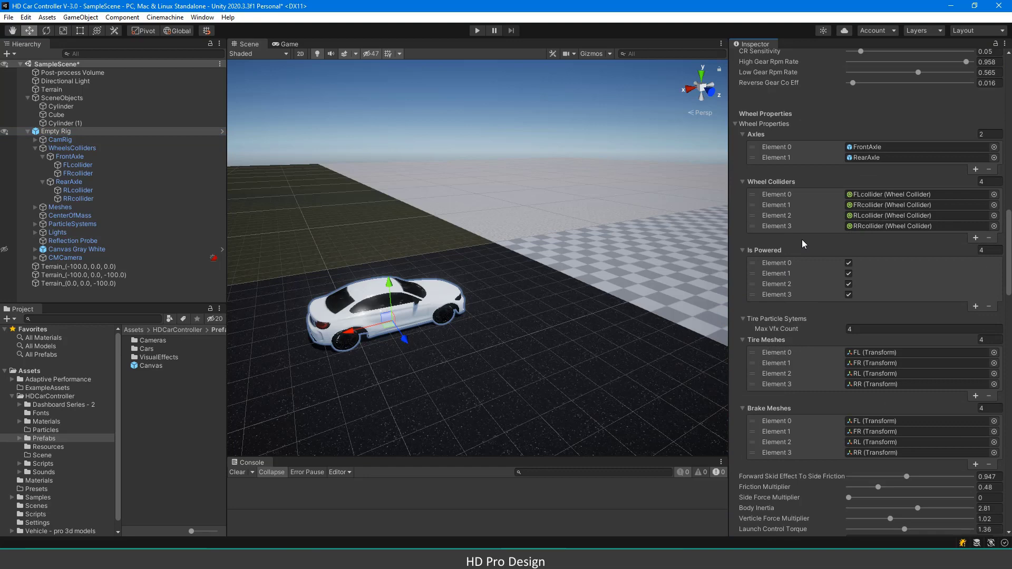
scroll(802, 240, down, 4)
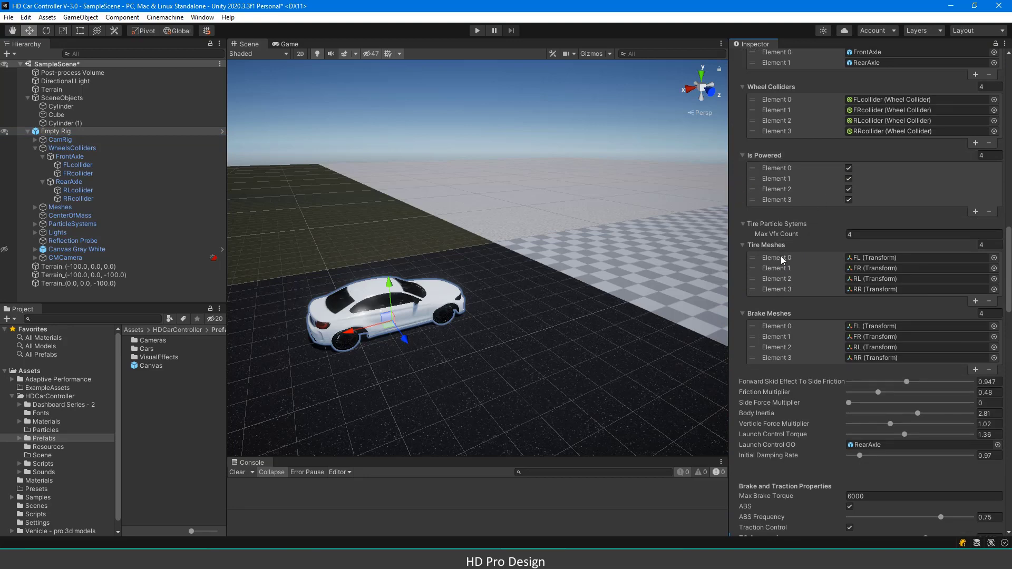
click(769, 87)
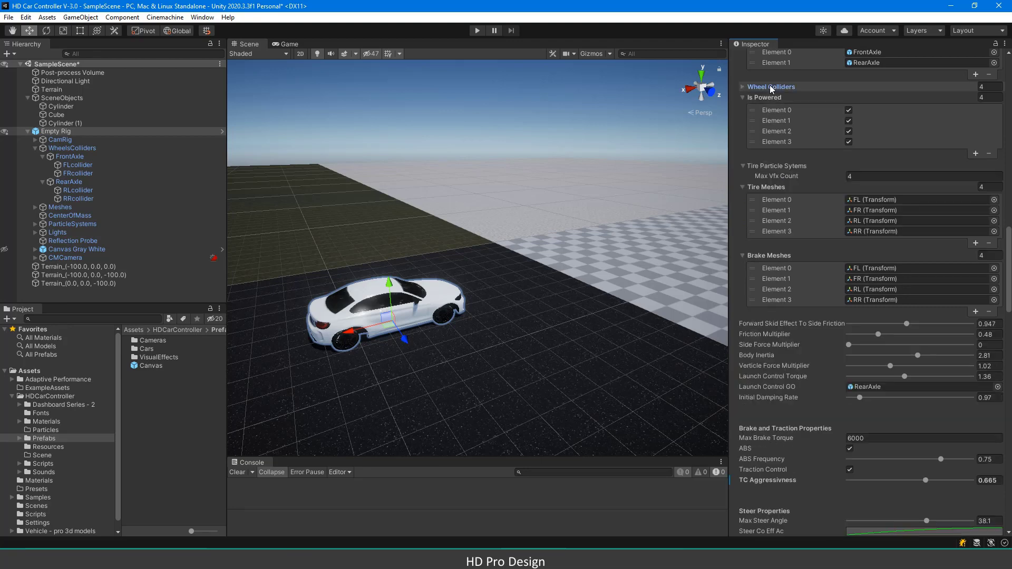
click(771, 87)
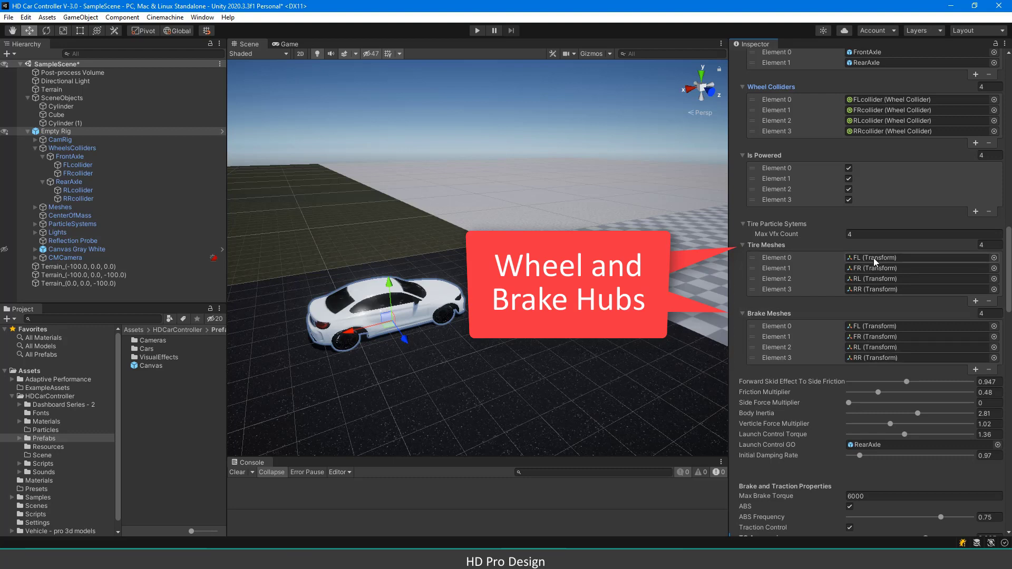
- Select the rear-right wheel mesh in the Scene view and check its Y and Z position
click(350, 348)
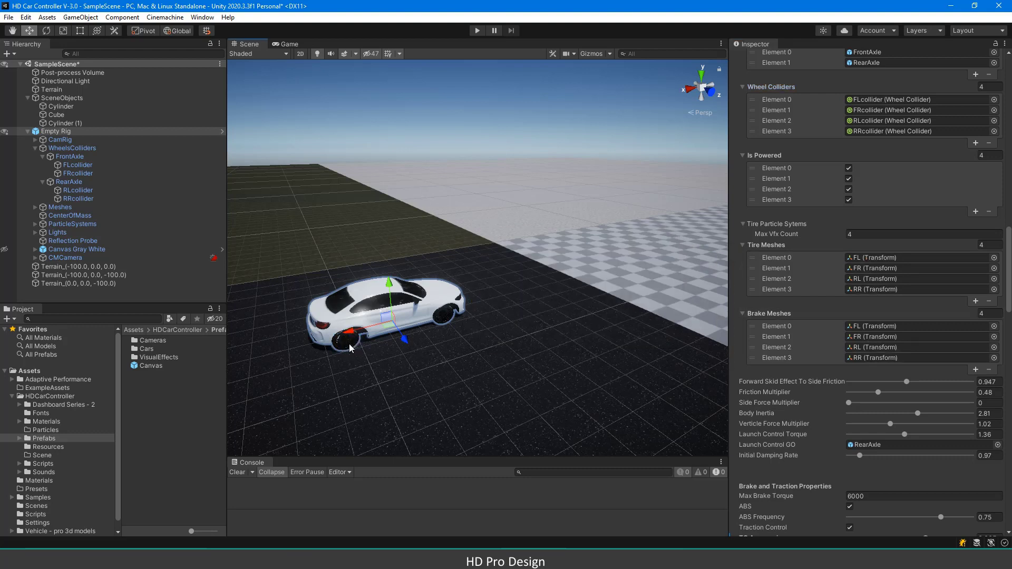
click(349, 346)
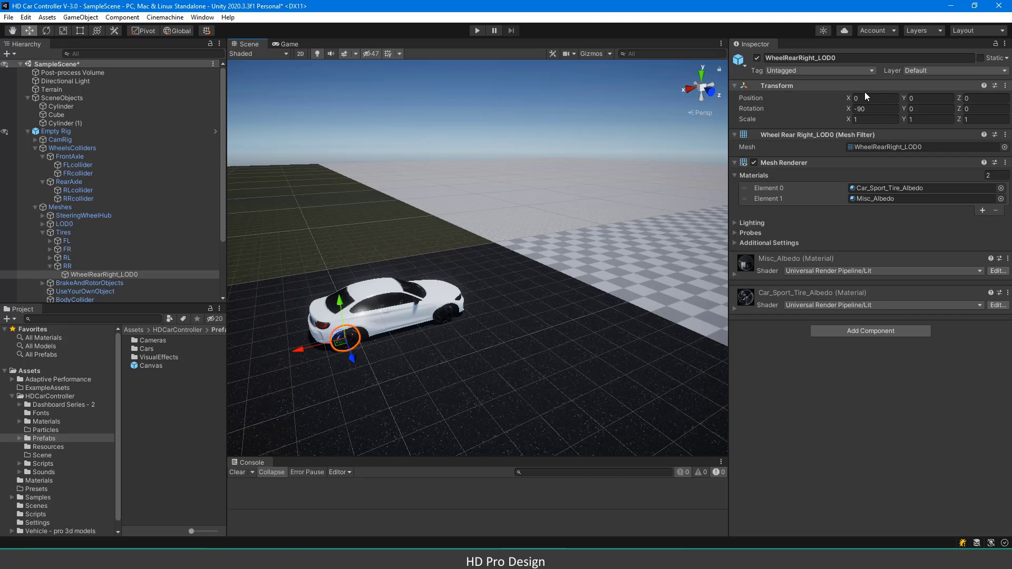
click(915, 98)
click(965, 99)
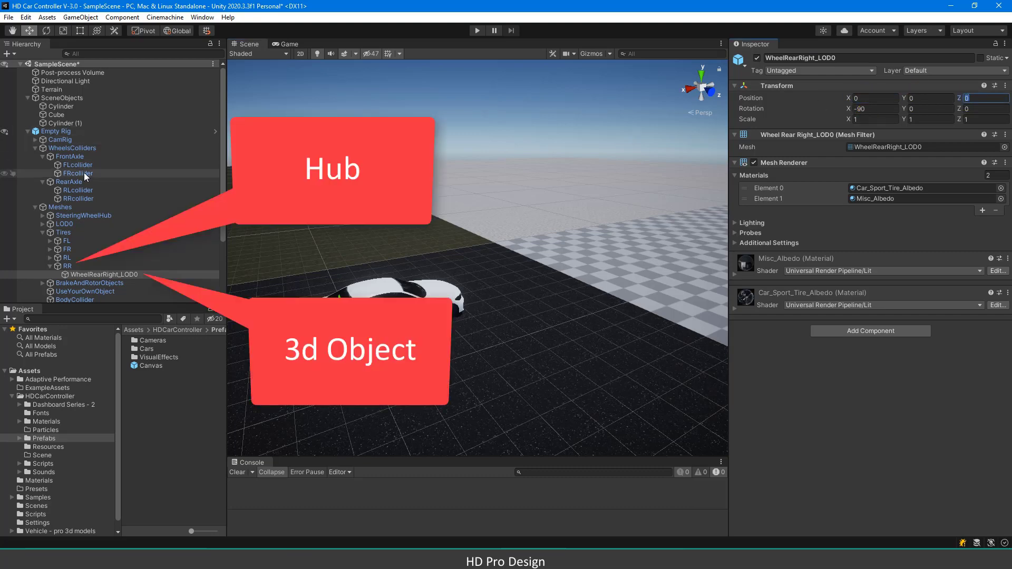
- Select Empty Rig and scroll its Inspector down to Wheel Properties
click(62, 131)
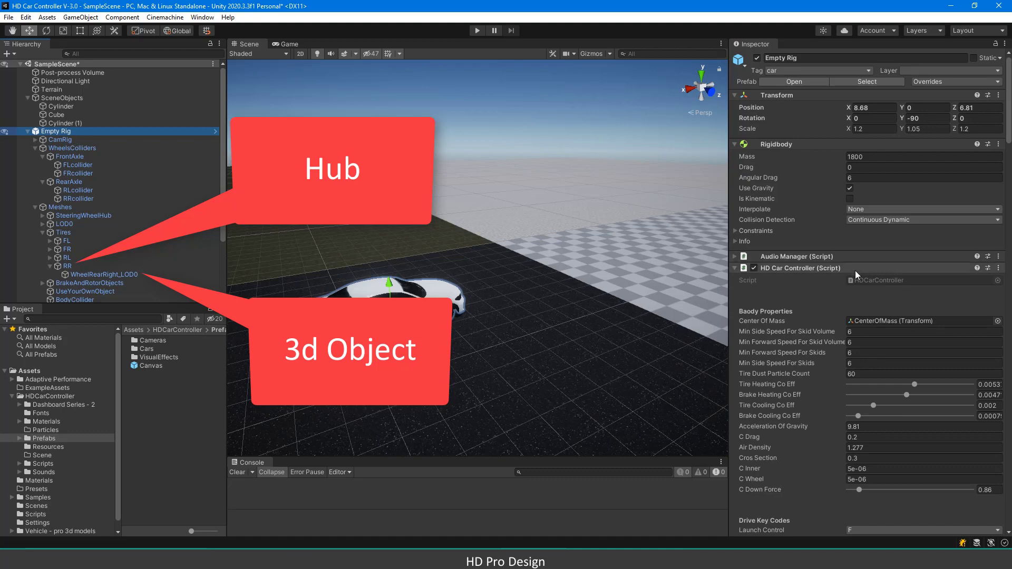
scroll(854, 276, down, 15)
scroll(856, 284, down, 8)
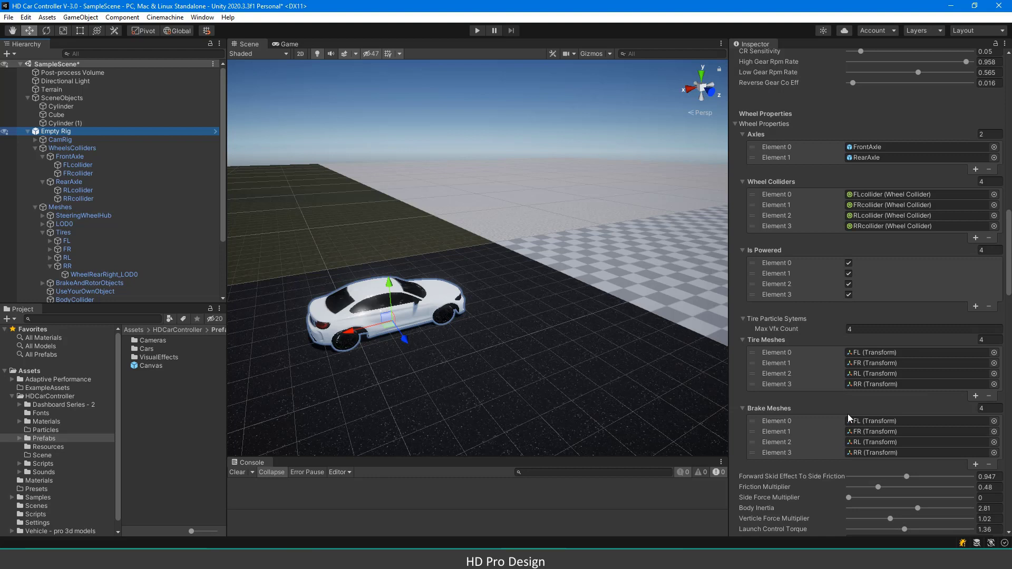
- Select FLcollider and FRcollider together to show their shared Mass 30 and Radius 0.35
click(83, 149)
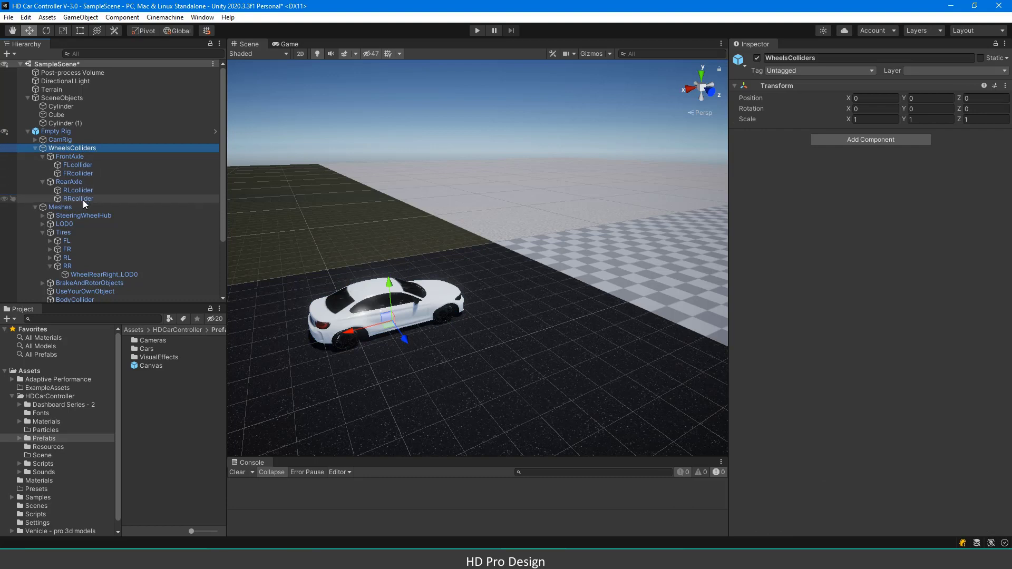
click(83, 165)
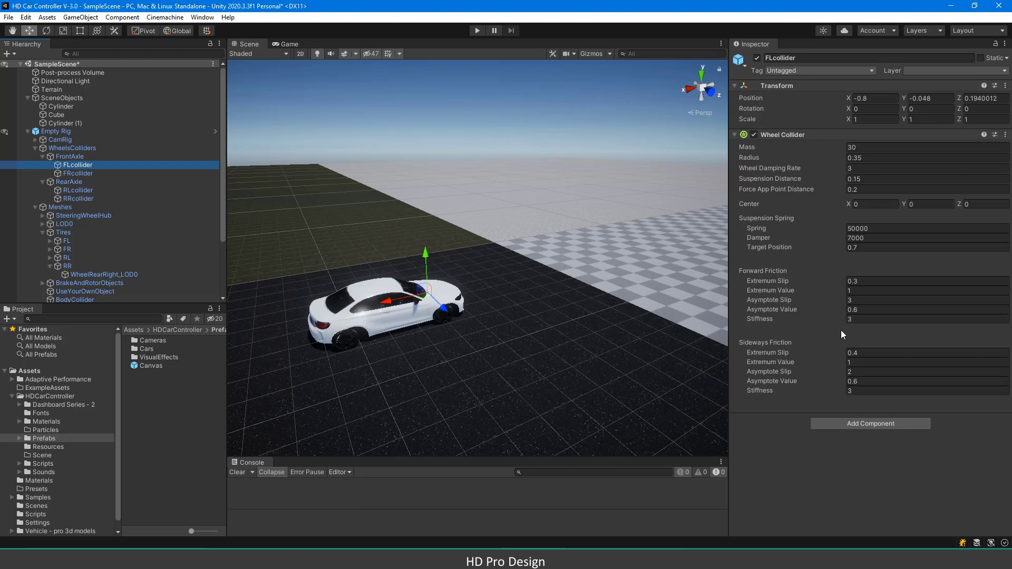
click(144, 349)
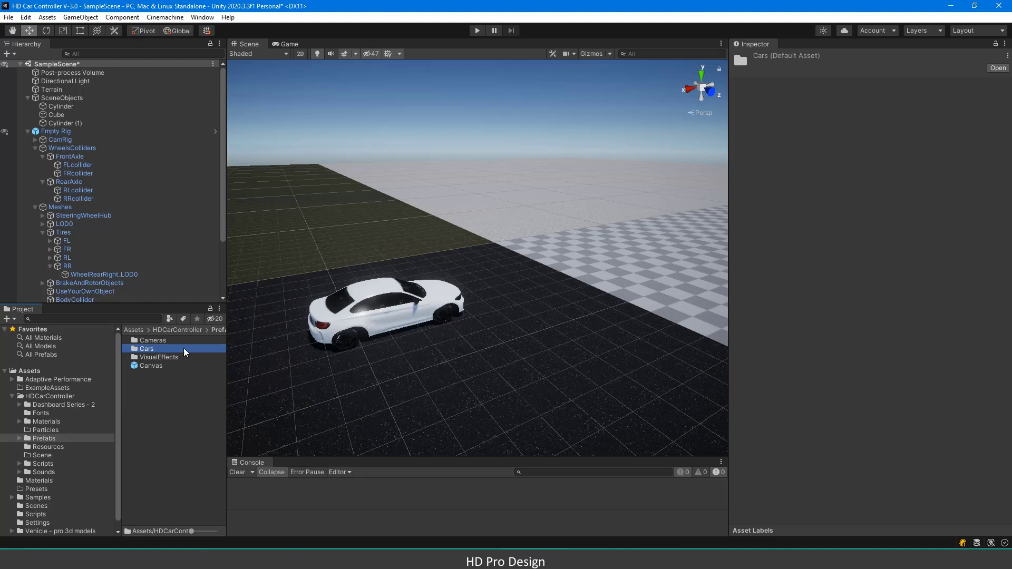
click(79, 165)
ctrl+click(82, 173)
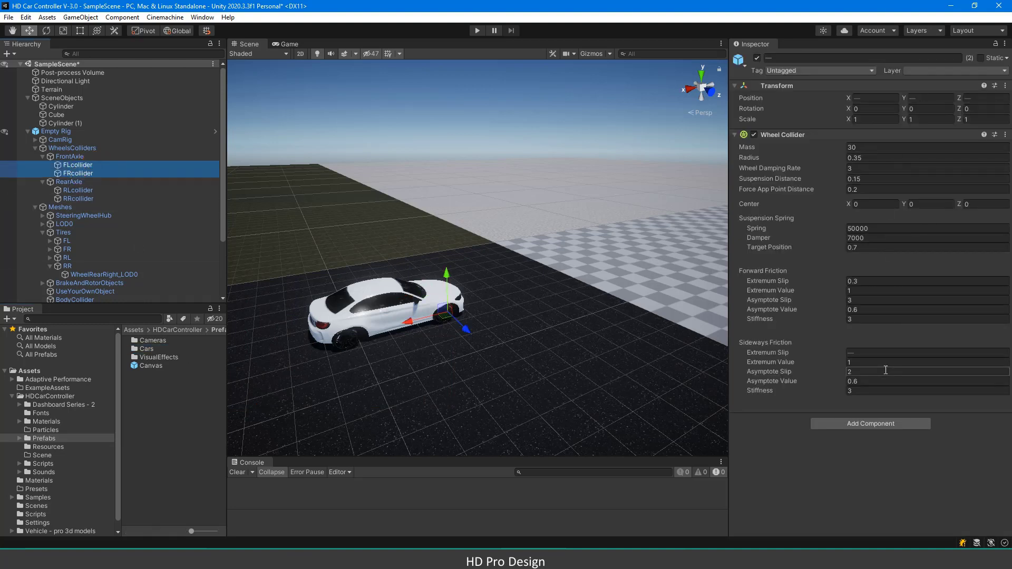
- Select Empty Rig and scroll its HD Car Controller down to Ground Materials
click(72, 131)
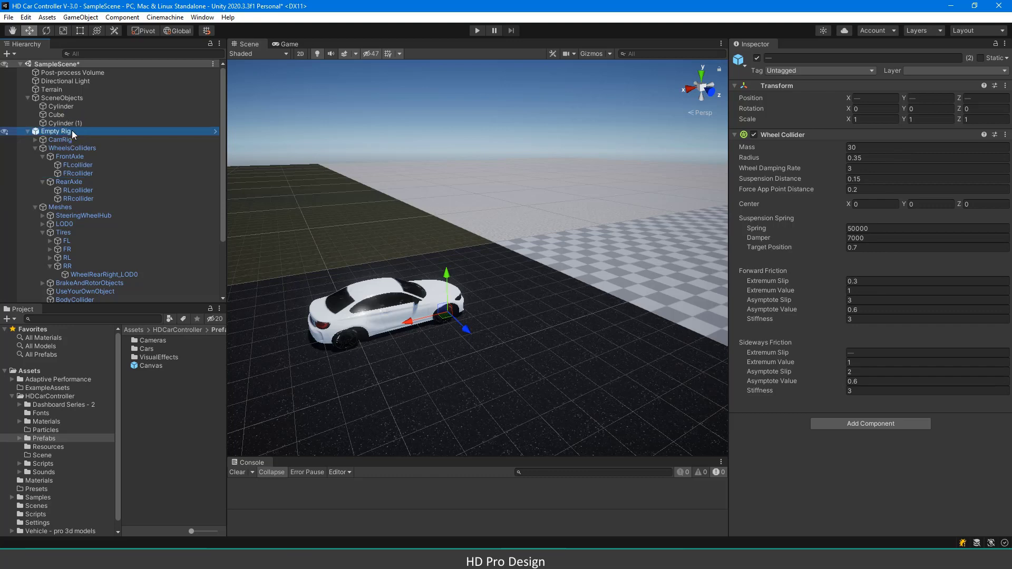
scroll(870, 235, down, 20)
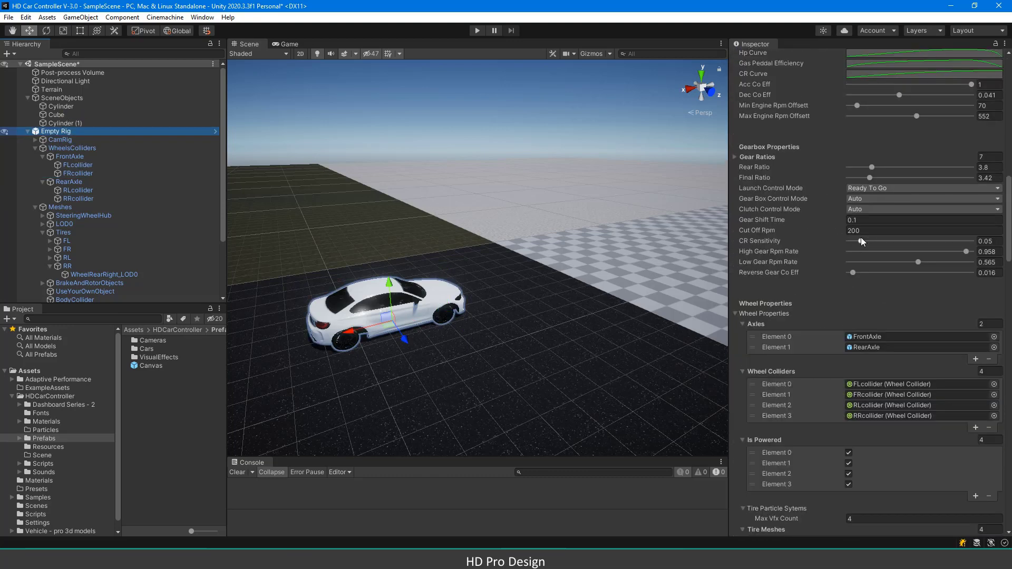
scroll(859, 239, down, 9)
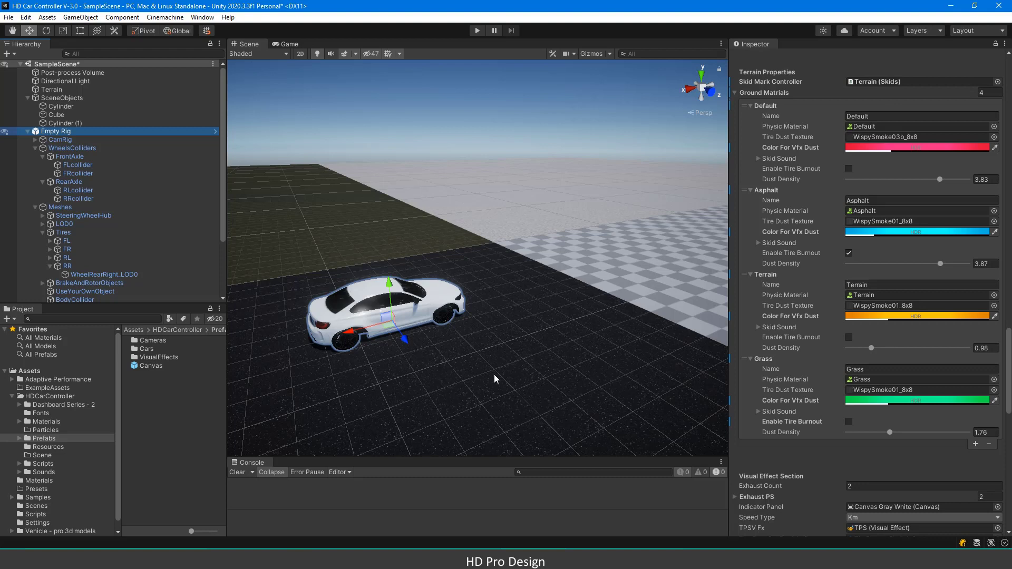
- Inspect the Terrain's Asphalt collider material and Max Skid Part Count, then reselect Empty Rig
click(504, 362)
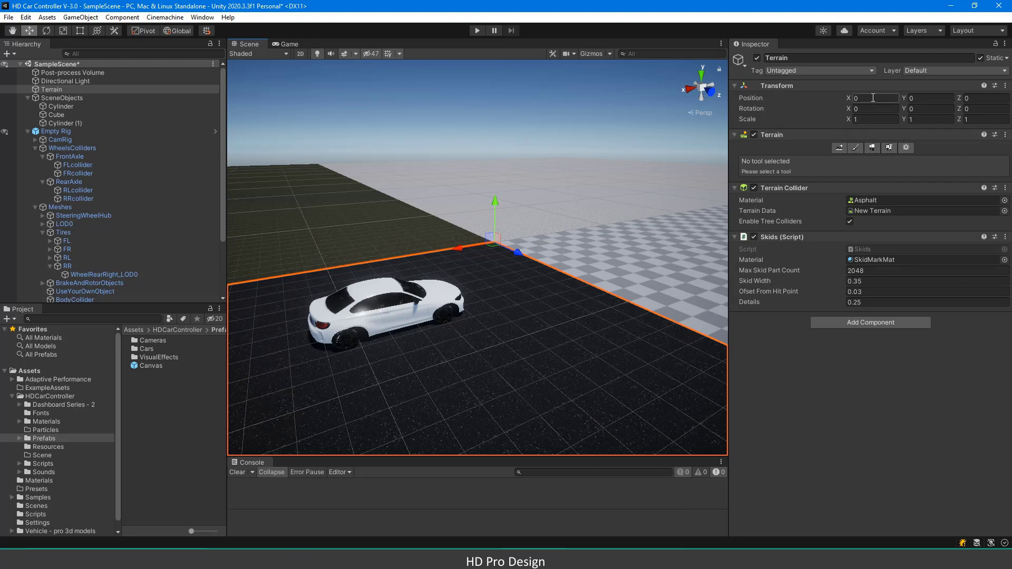
click(938, 99)
click(873, 270)
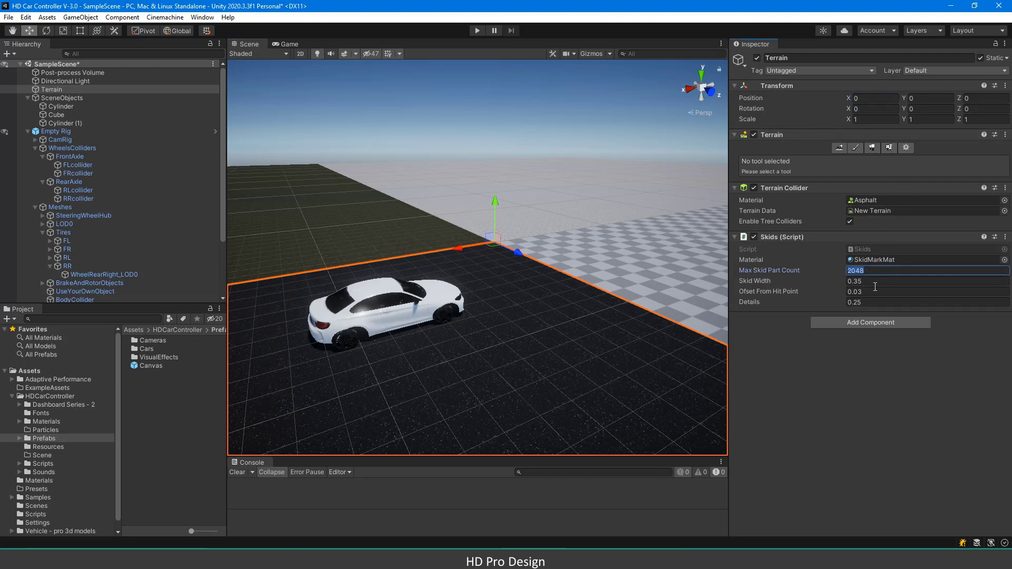
click(80, 131)
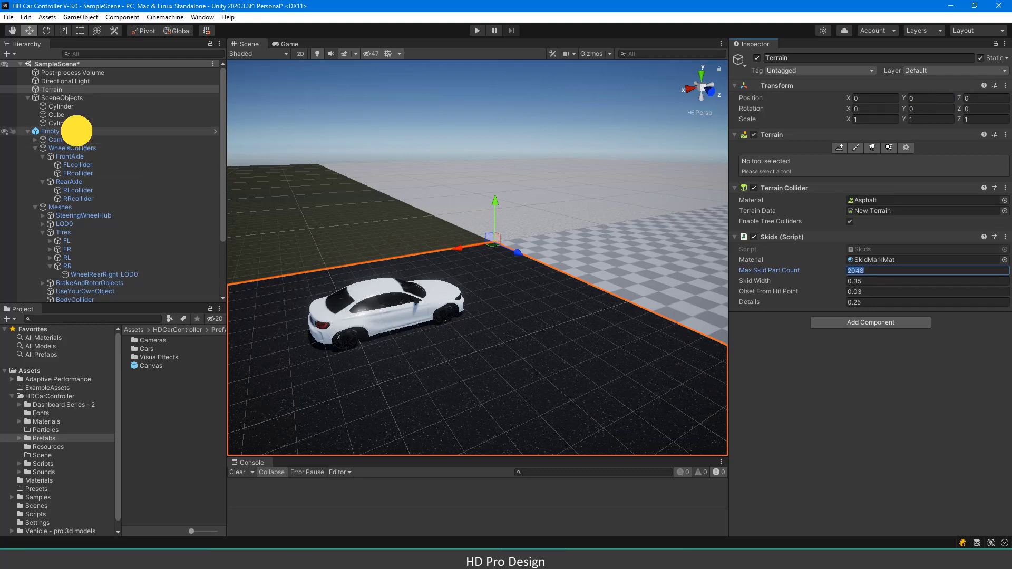
- Review the Default and Asphalt entries and reveal Asphalt's skid sound: tireSkidLong2, volume 0.345, looping
scroll(833, 235, down, 20)
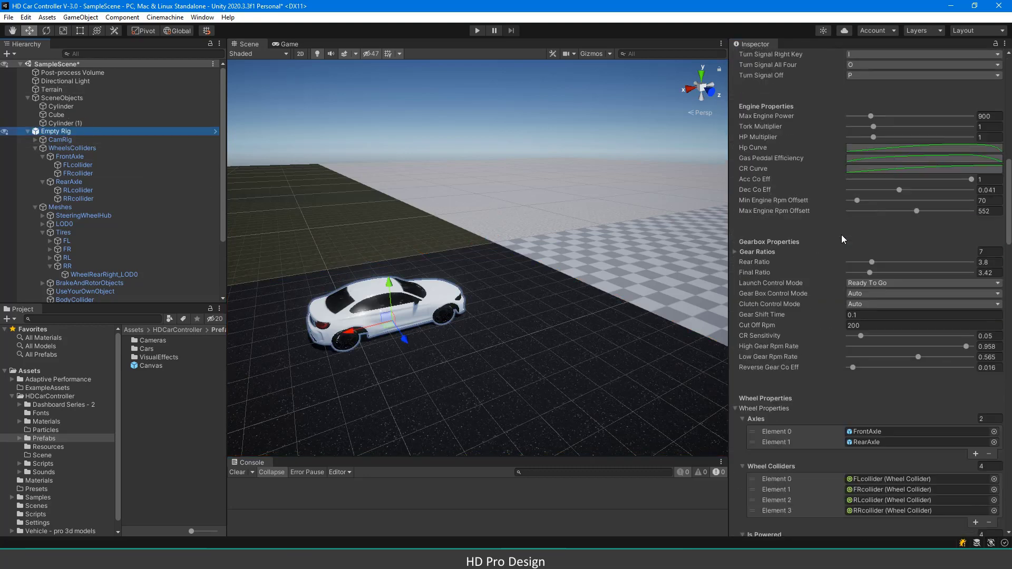
scroll(840, 226, down, 9)
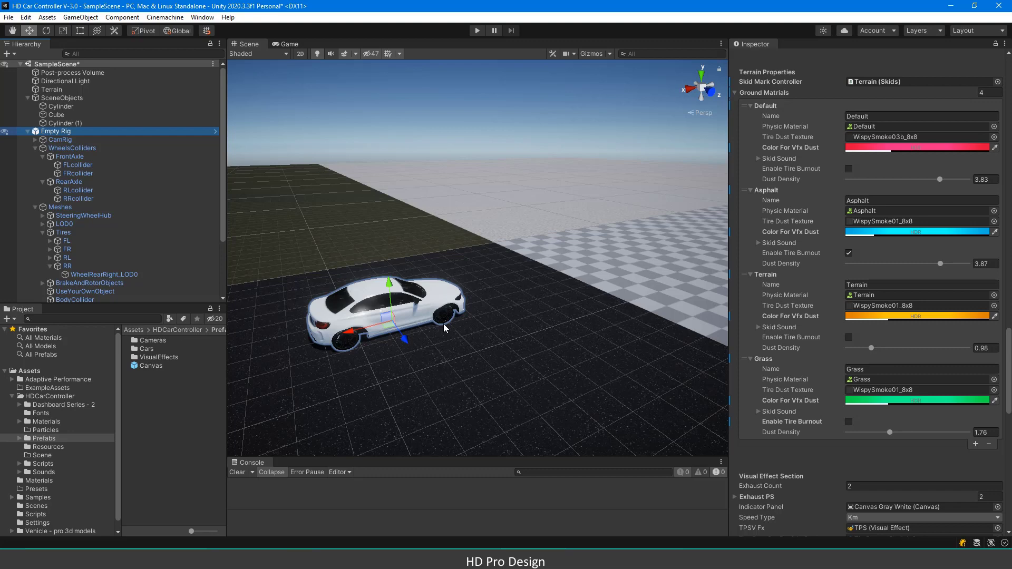
scroll(444, 324, up, 5)
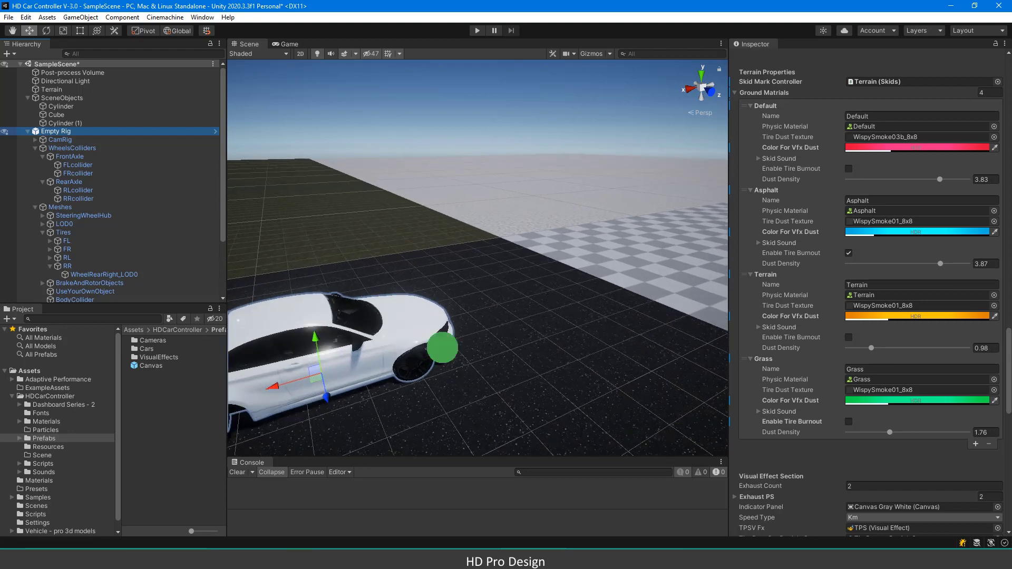
middle_drag(436, 339, 514, 232)
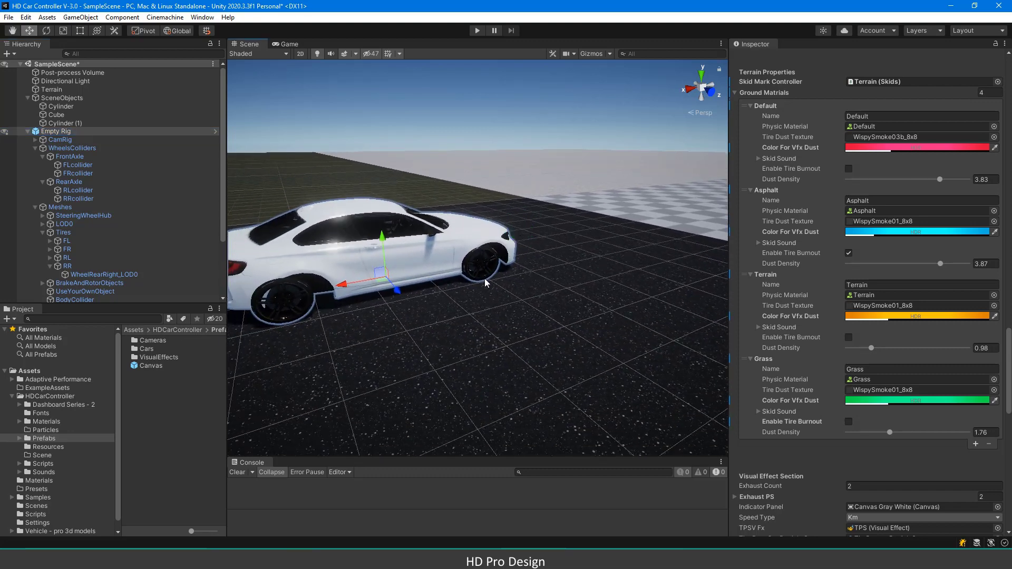
click(872, 200)
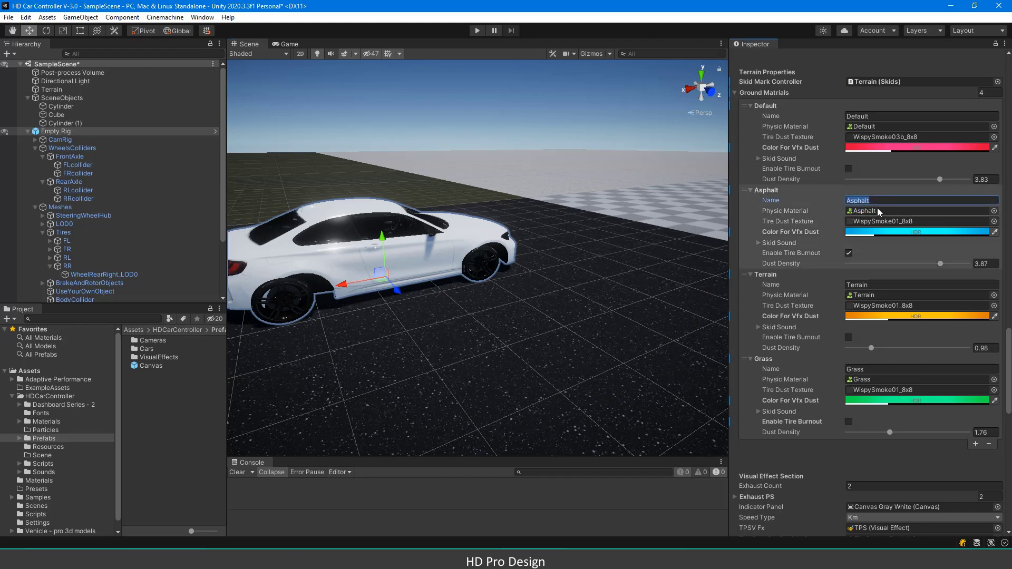
click(881, 116)
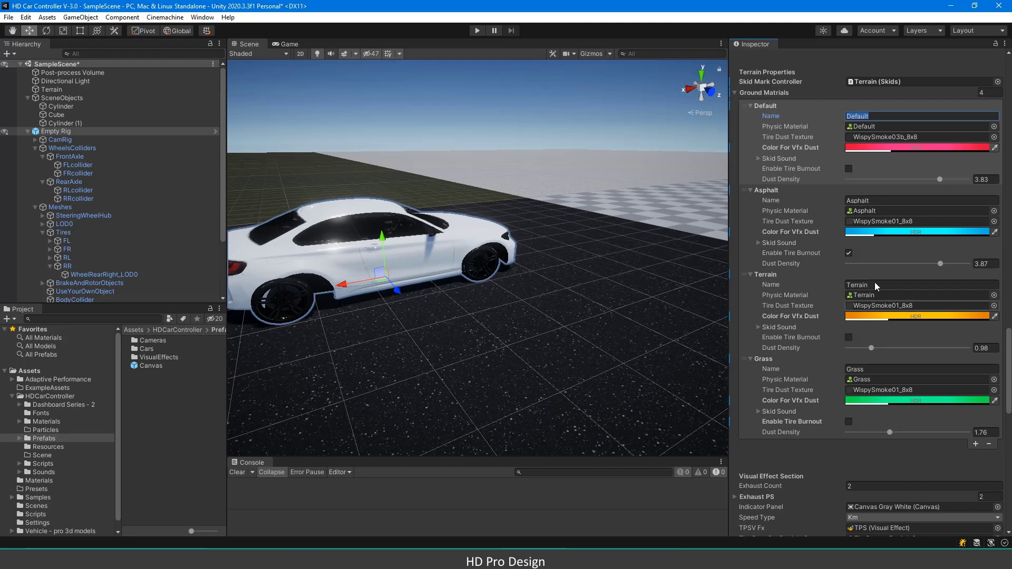
click(758, 243)
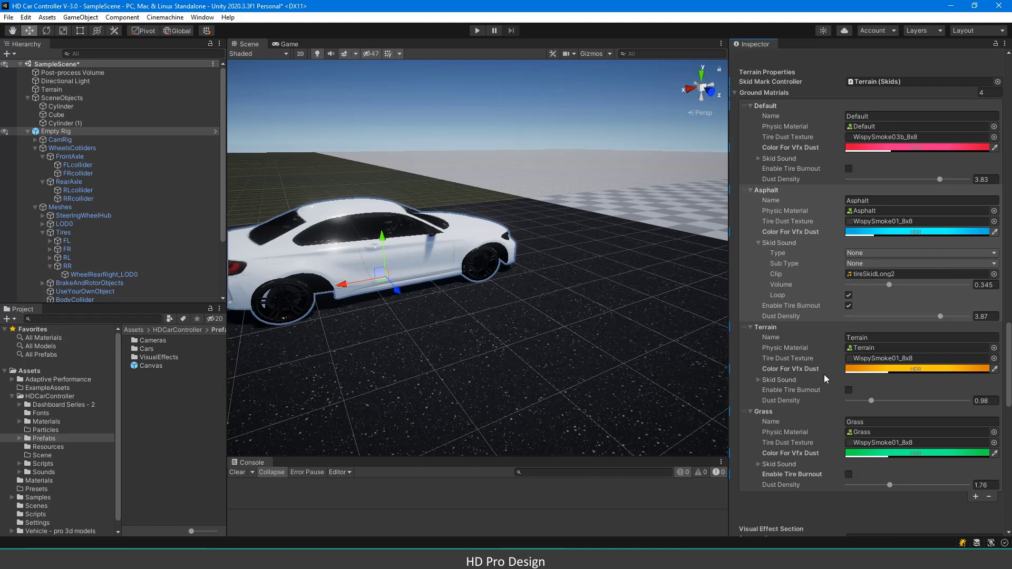
- Show the Default and Asphalt skid sound settings and ping the Asphalt asset in Physical Materials
click(750, 191)
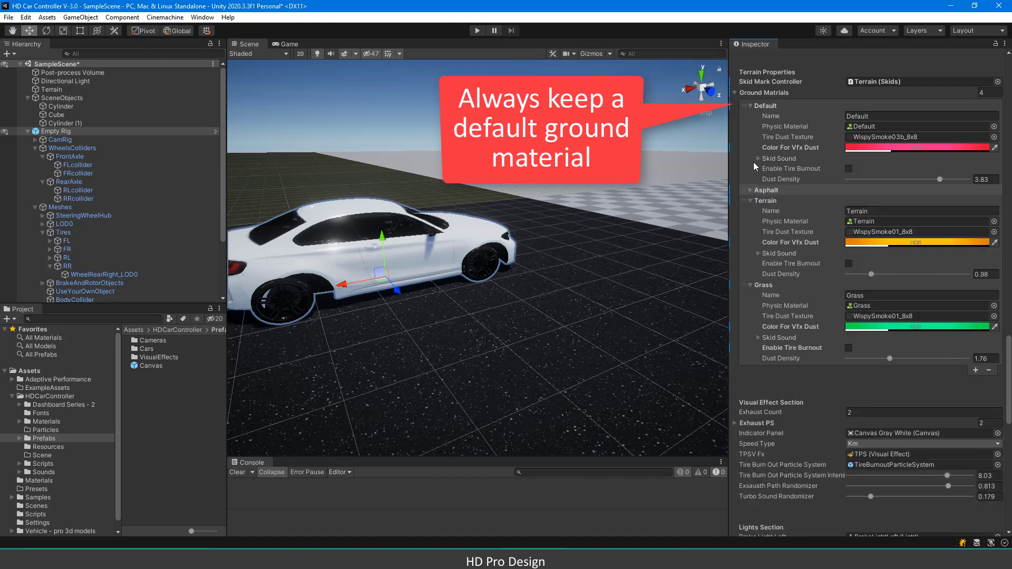
click(758, 158)
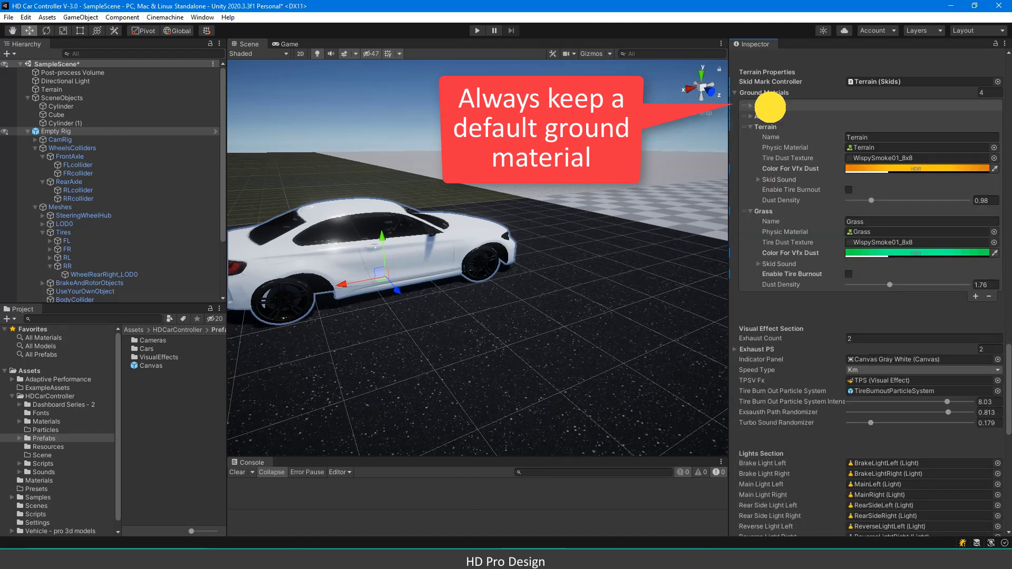
click(767, 106)
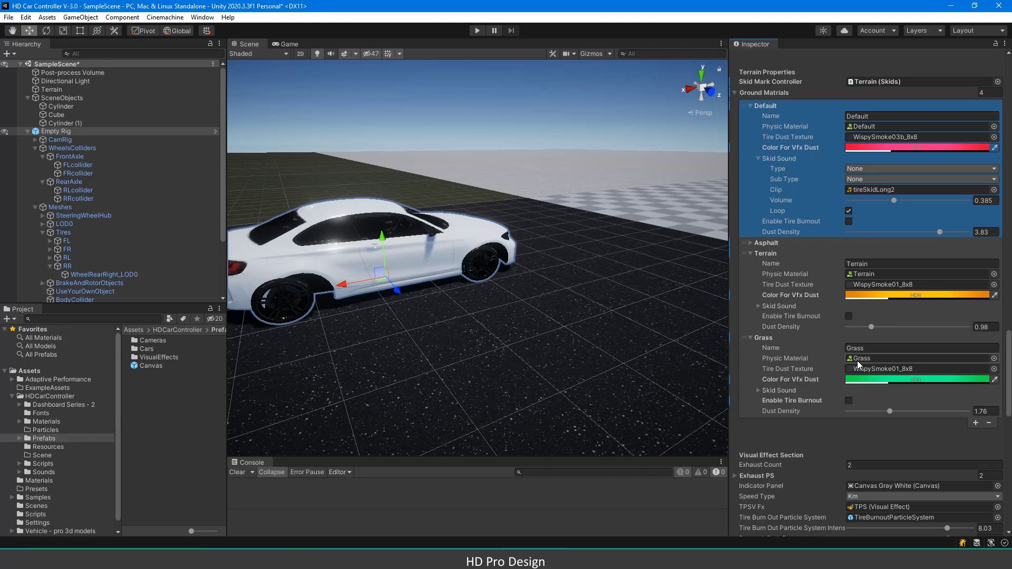
click(751, 243)
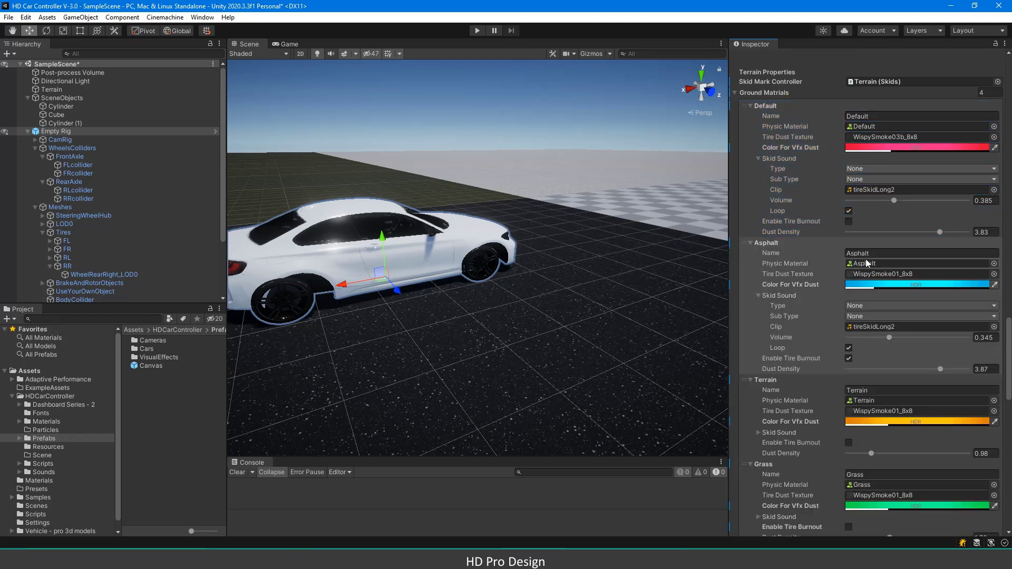
click(881, 262)
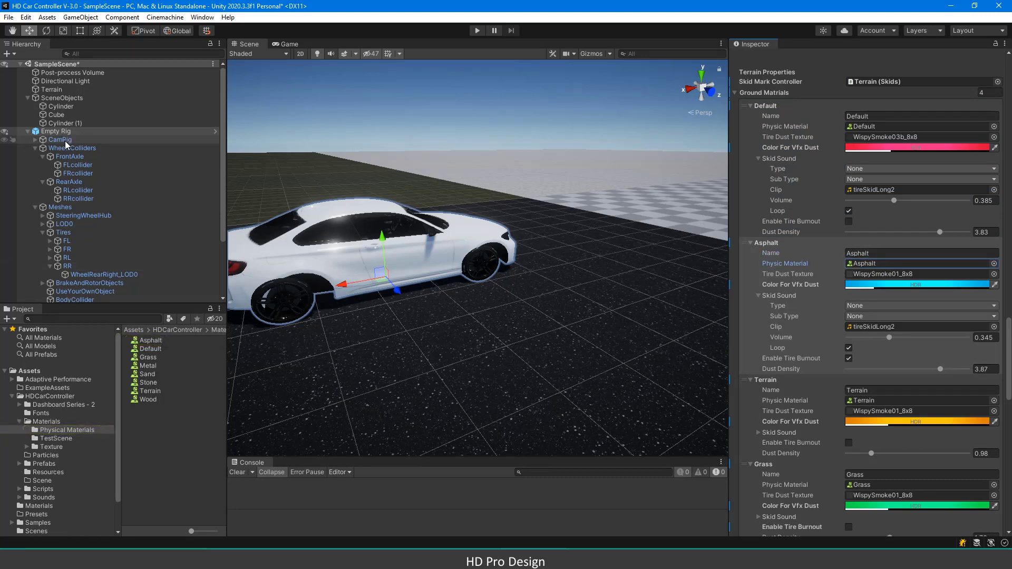
right_drag(511, 287, 514, 312)
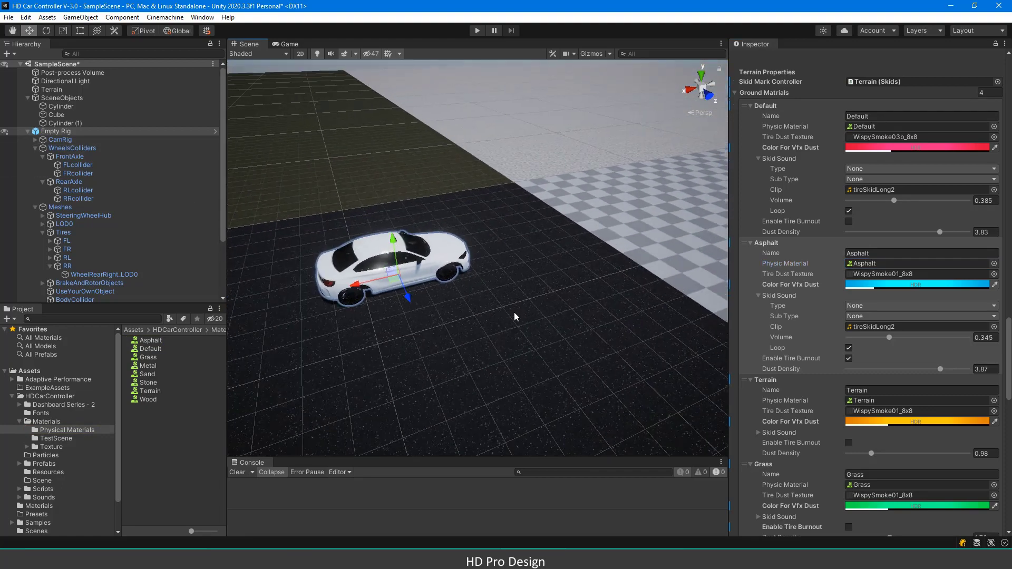
click(507, 282)
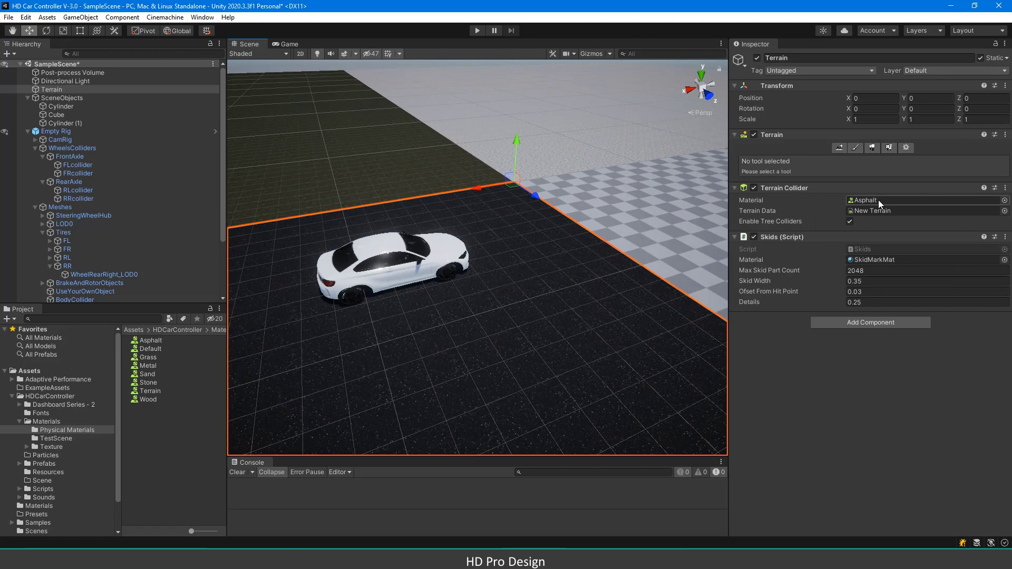
click(359, 171)
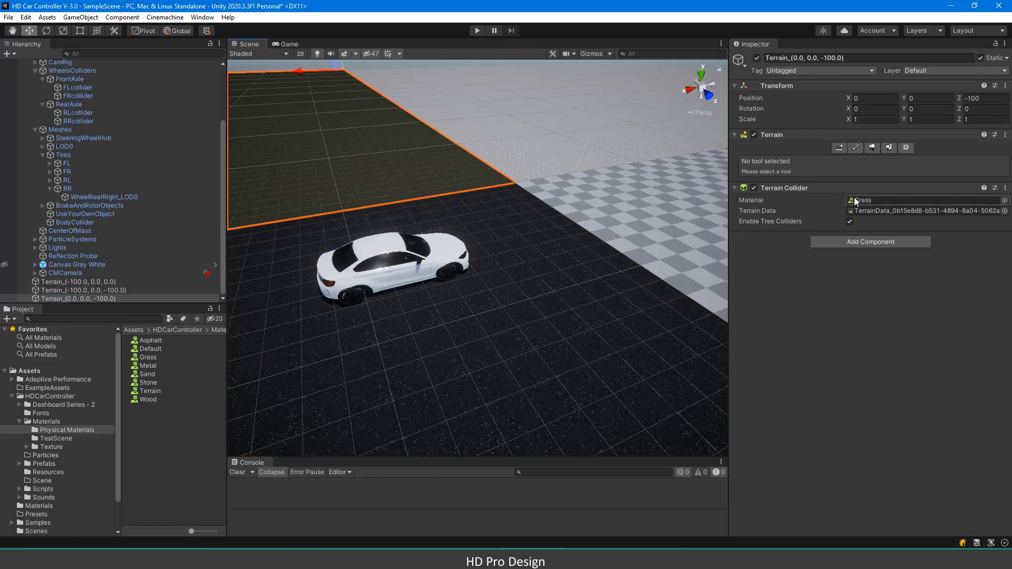
click(593, 138)
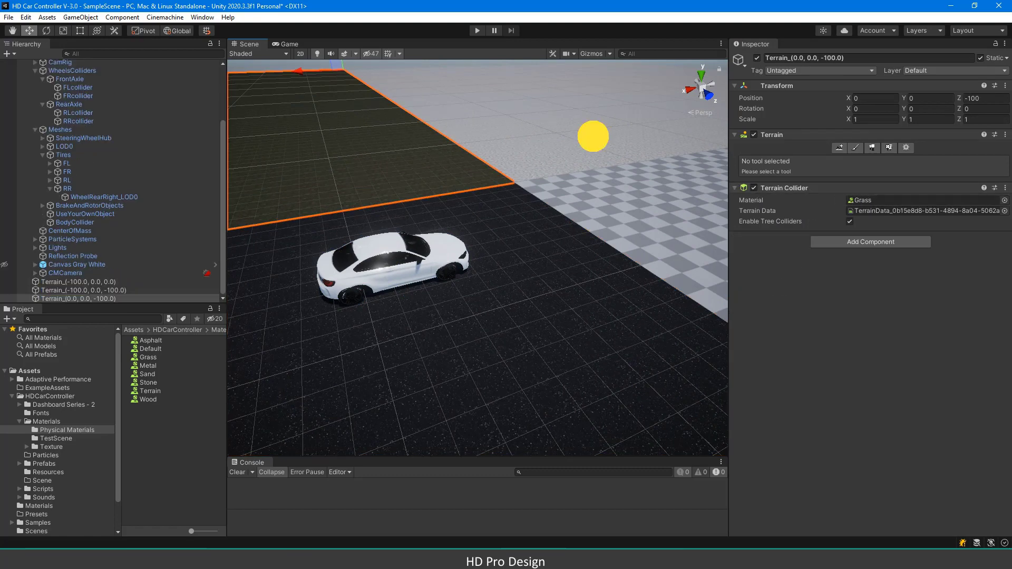
click(658, 223)
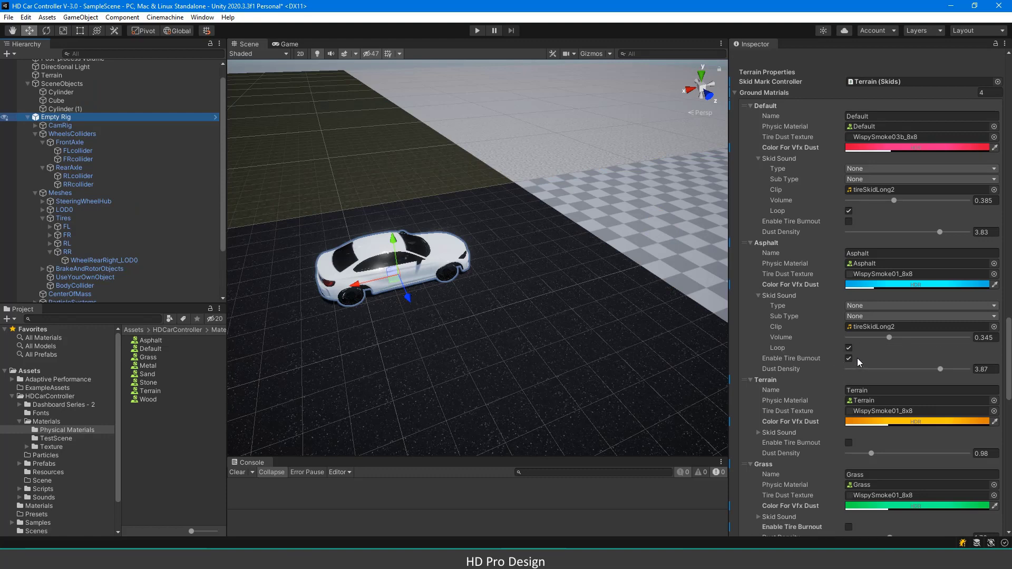
- Open the Grass physic material's friction values, then reselect Empty Rig and enter play mode
click(858, 485)
double_click(858, 485)
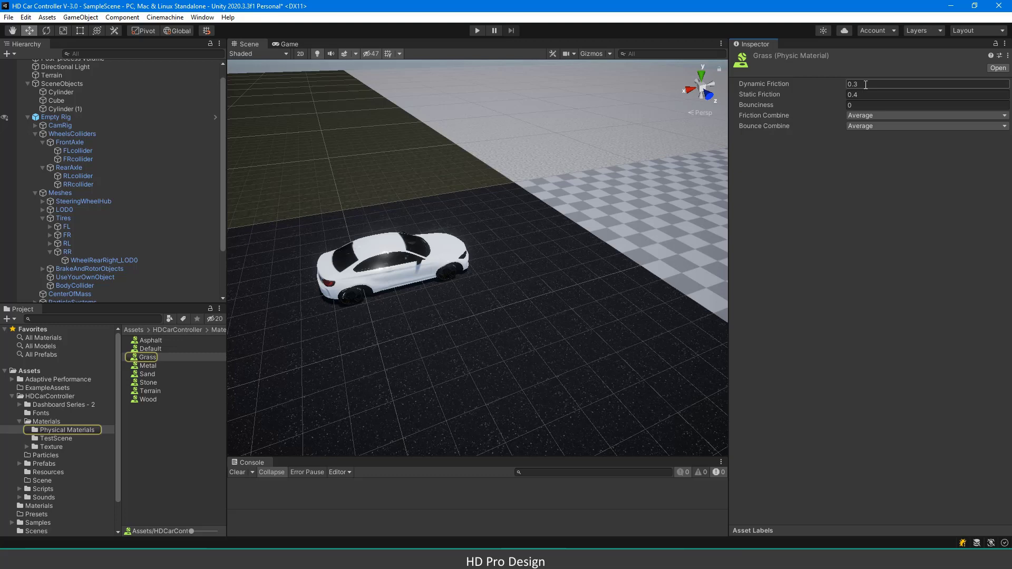
click(74, 116)
click(476, 30)
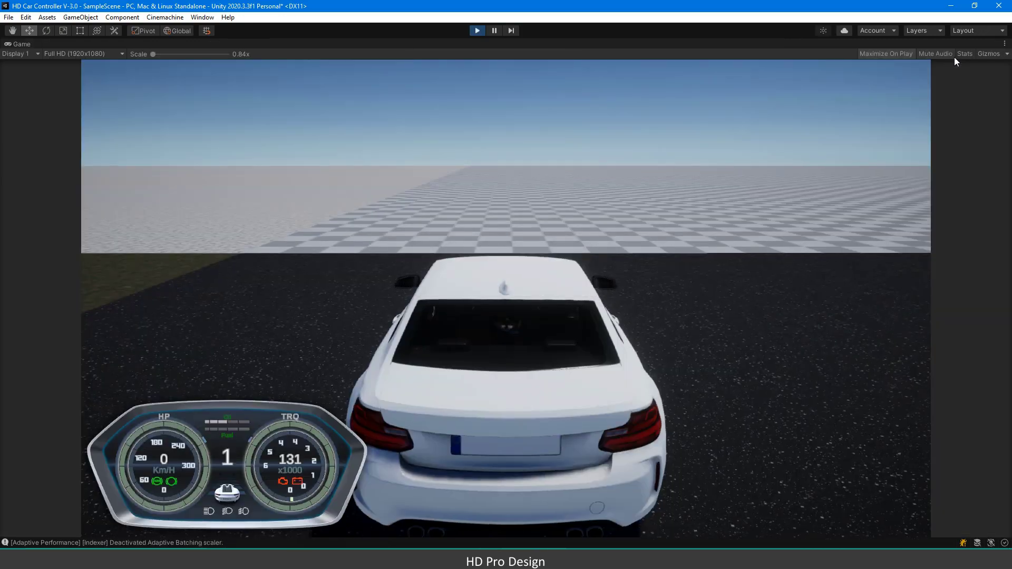
- Do drifting burnouts on the asphalt, then steer left onto the checkered ground reaching 109 km/h
key(w)
key(d)
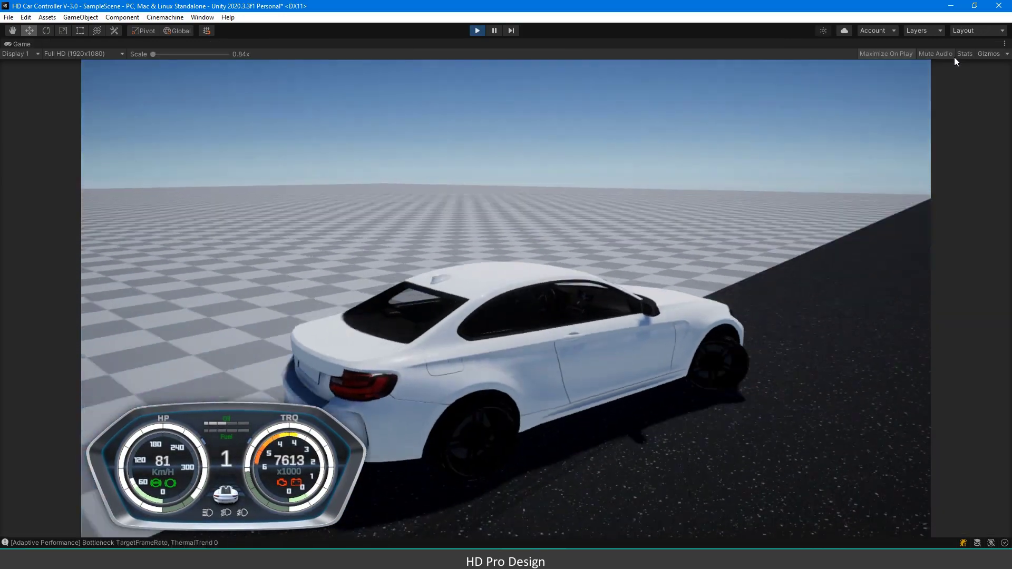
key(a)
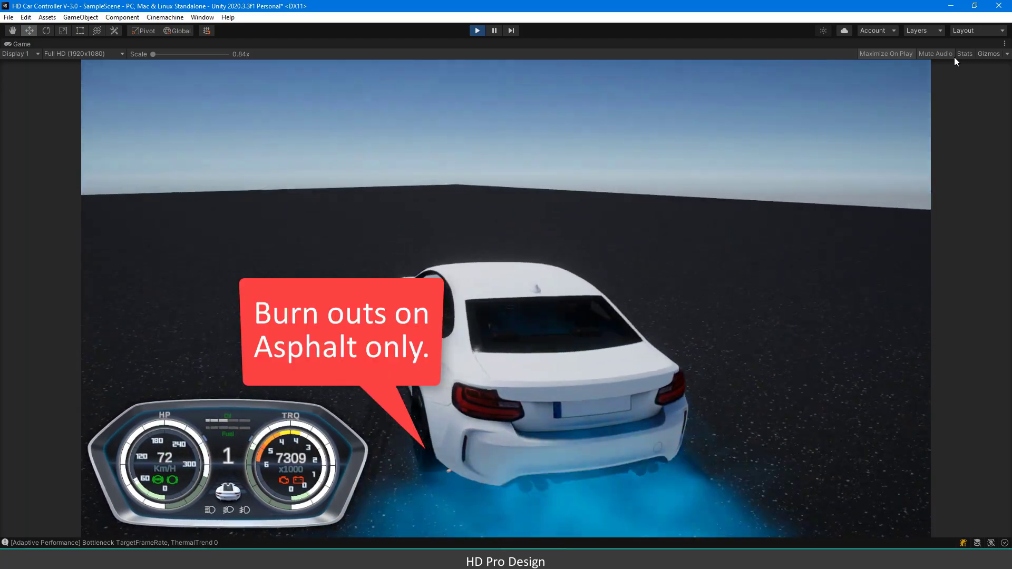
key(d)
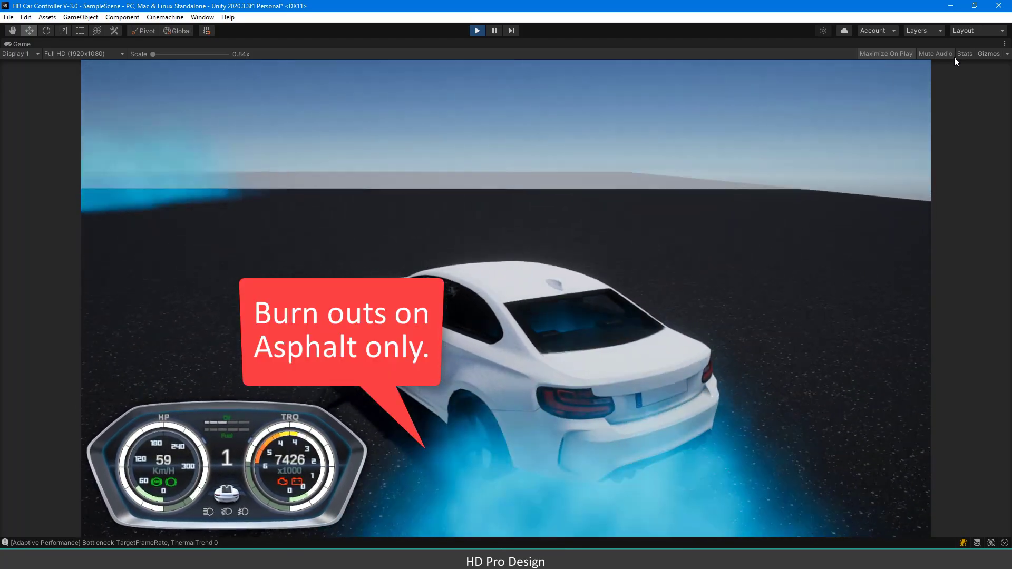
key(a)
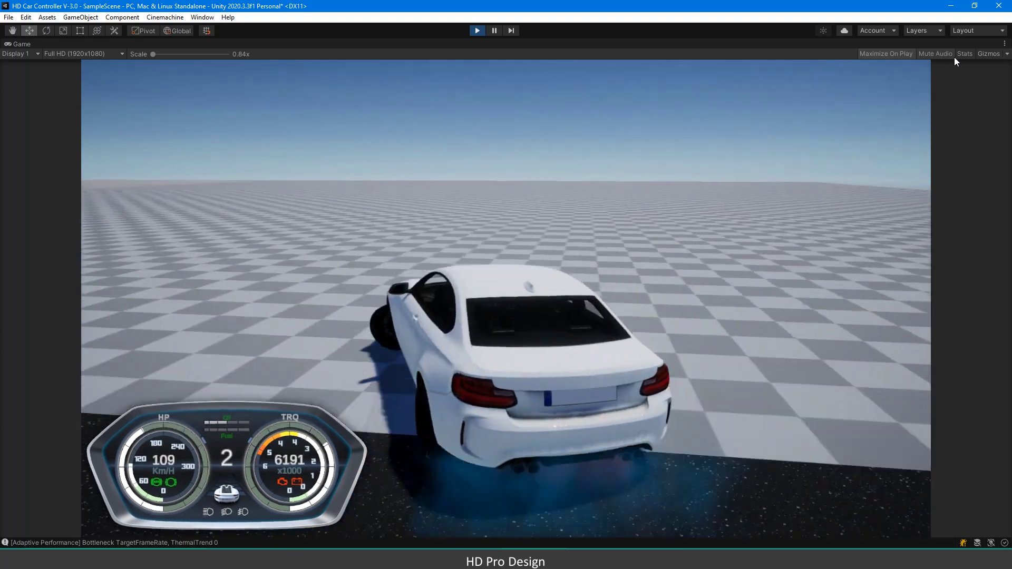